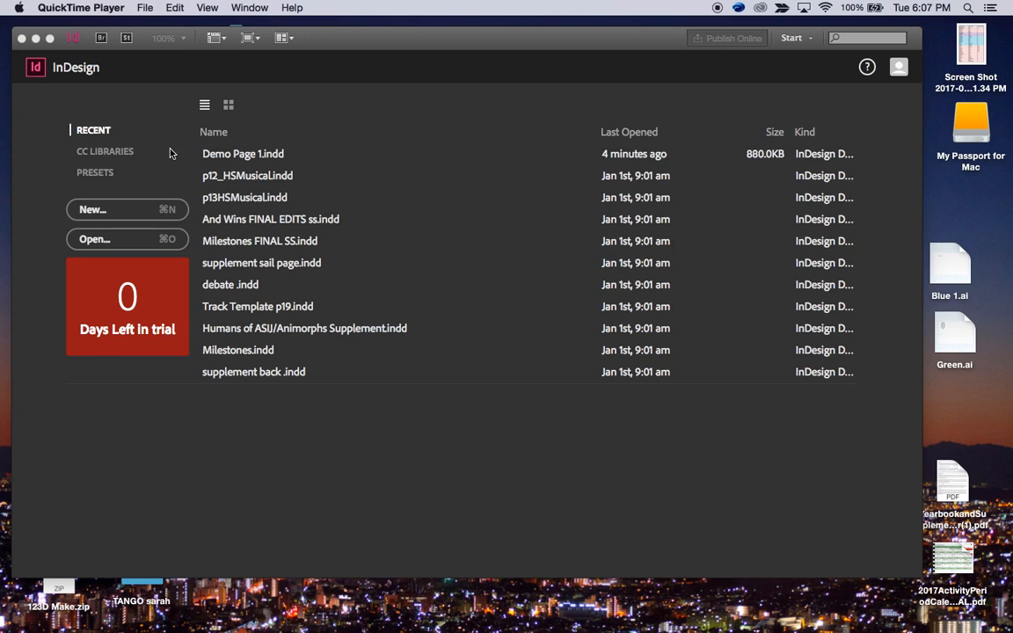
double_click(395, 174)
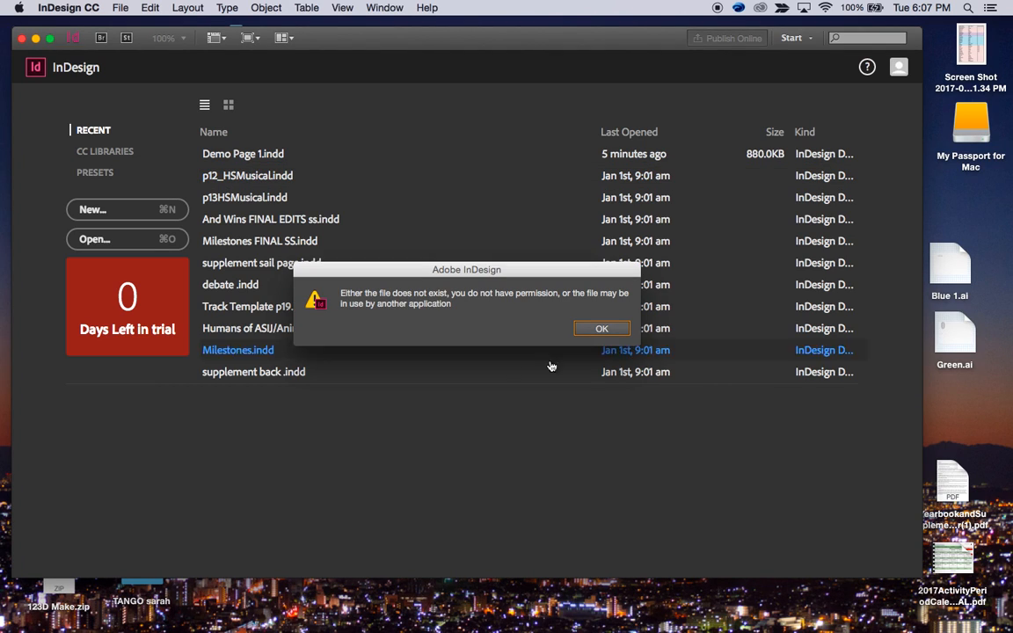
click(596, 329)
mouse_move(803, 620)
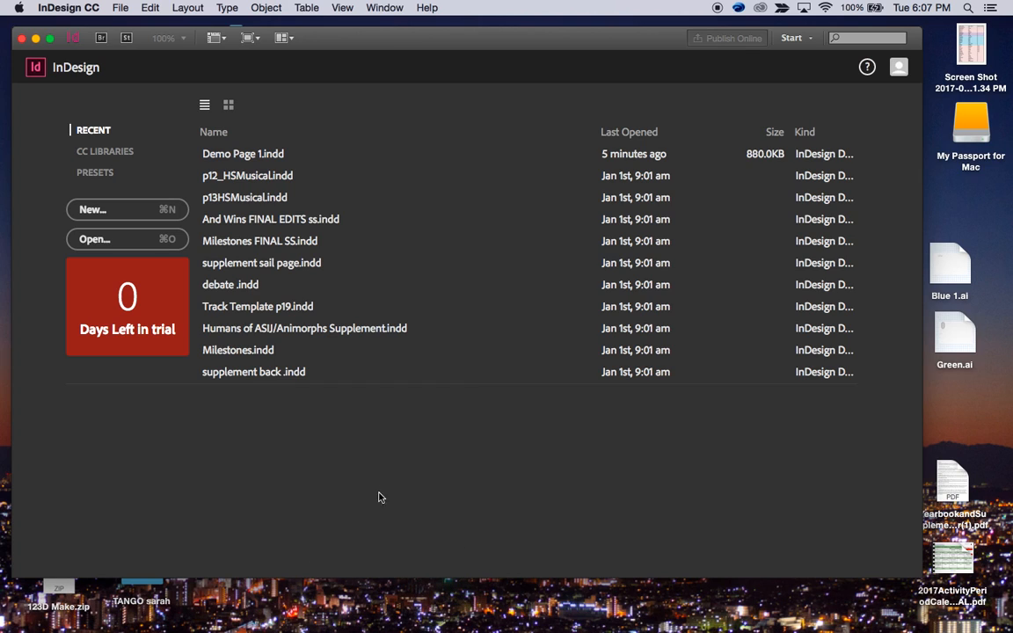
Open the template SUPPLEMENT_setting template.indt from the Desktop as a new document
key(super+o)
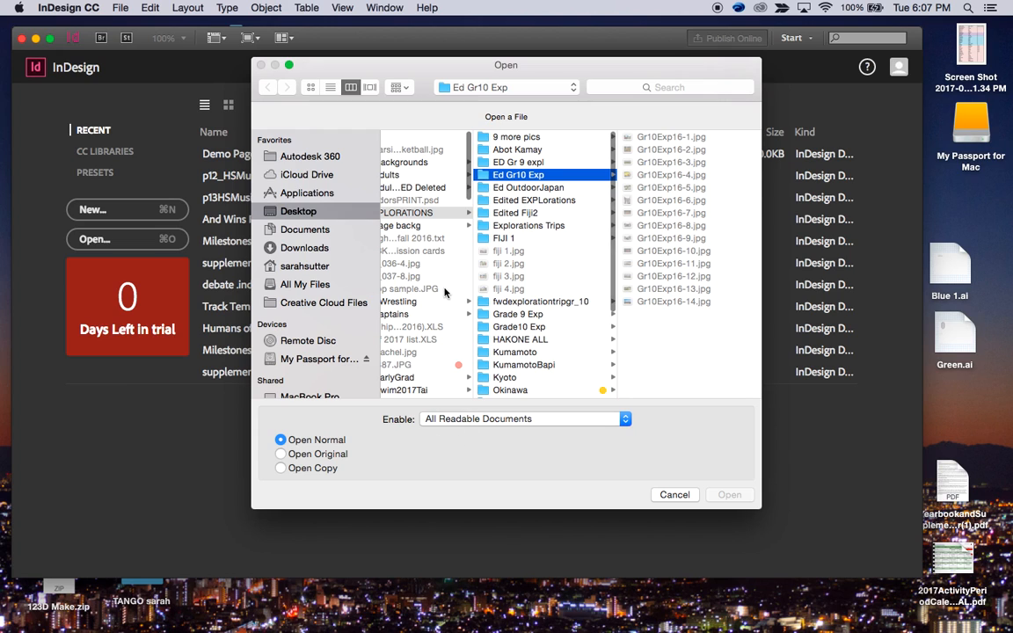
scroll(466, 304, left, 5)
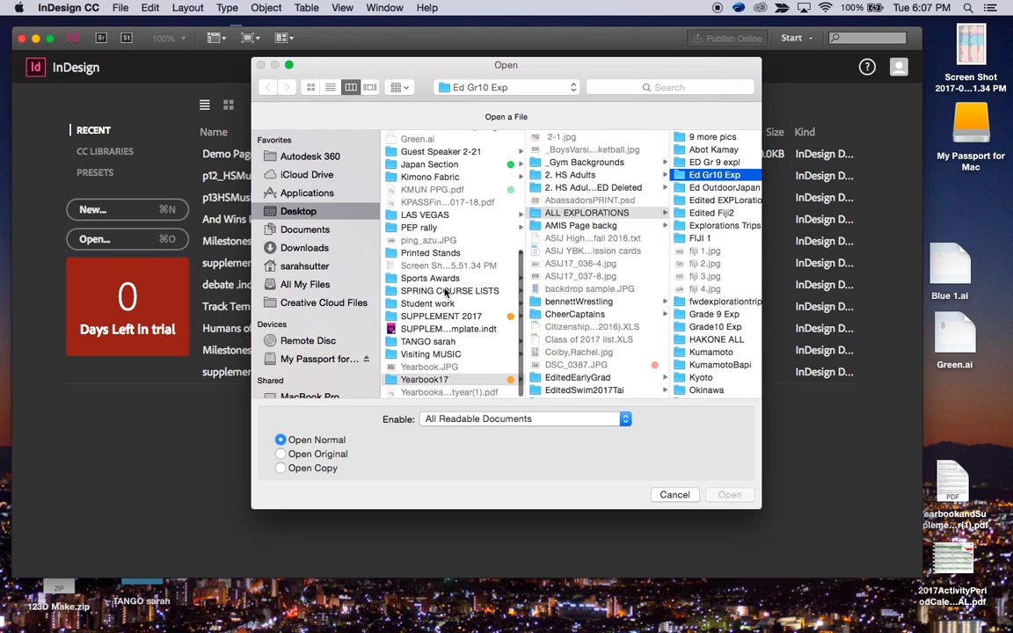
click(305, 212)
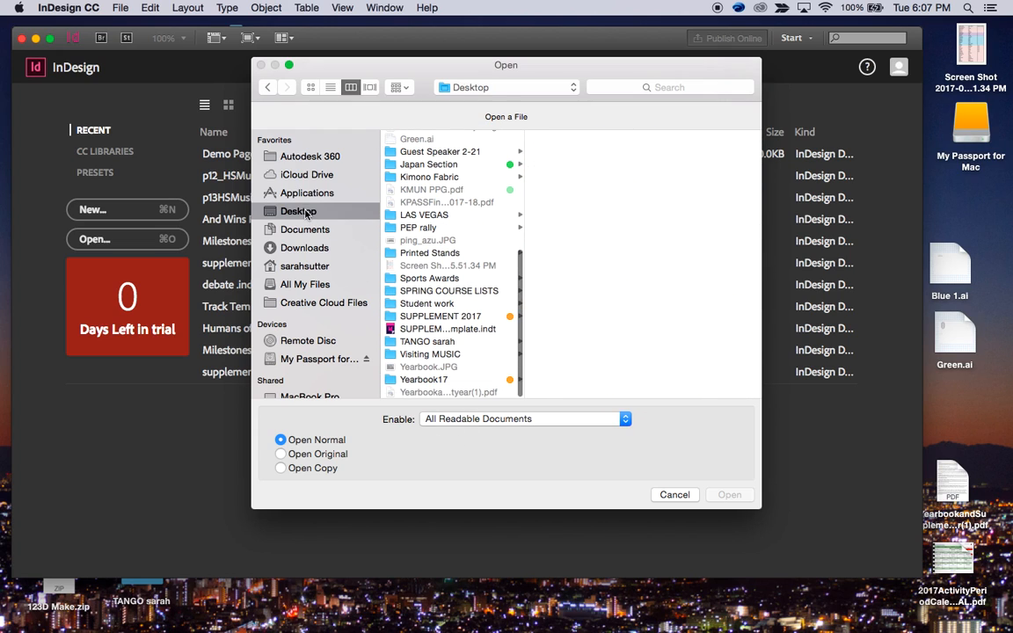
click(427, 329)
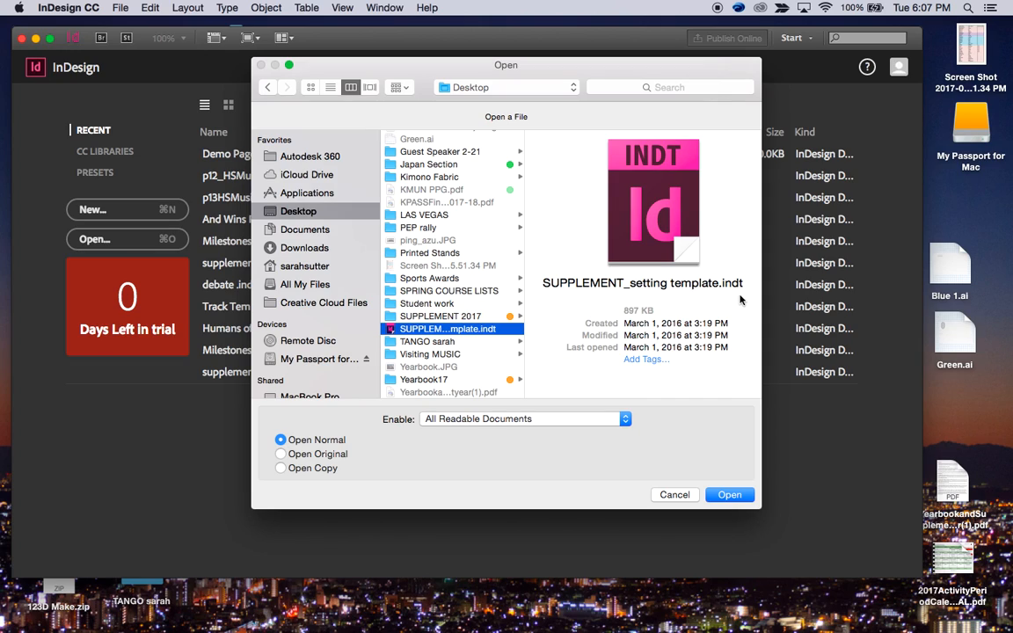
click(729, 496)
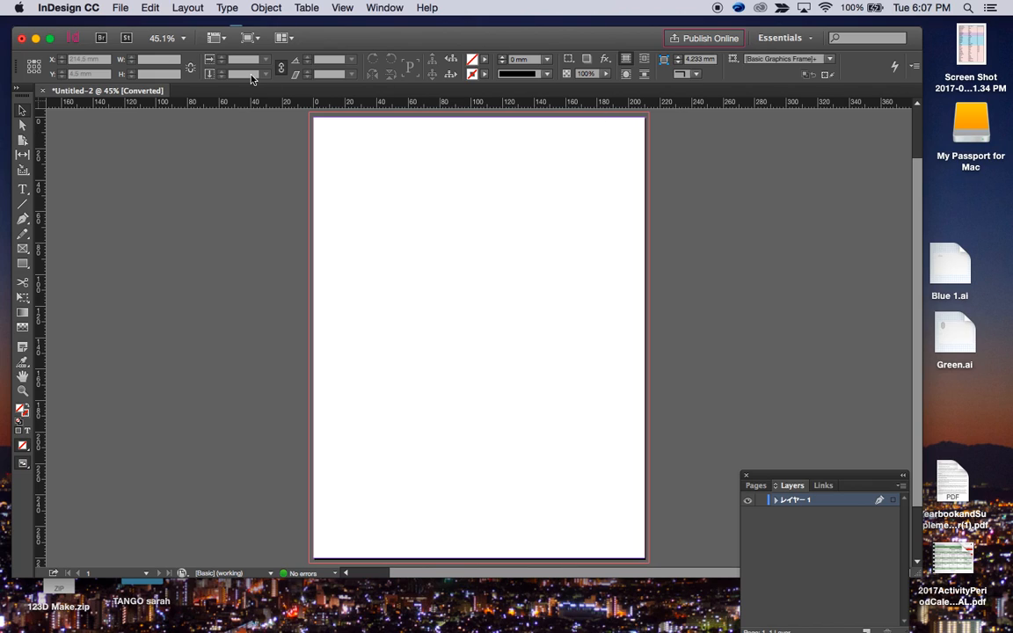
Save the new document on the Desktop as NameDemo1.indd in InDesign CC 2015 format
click(120, 9)
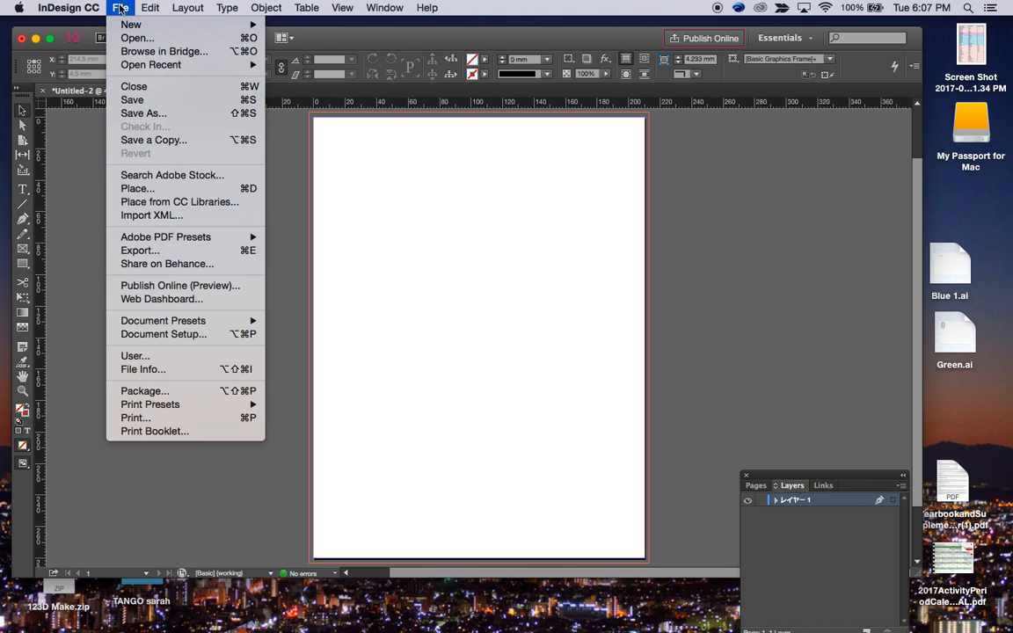
click(136, 99)
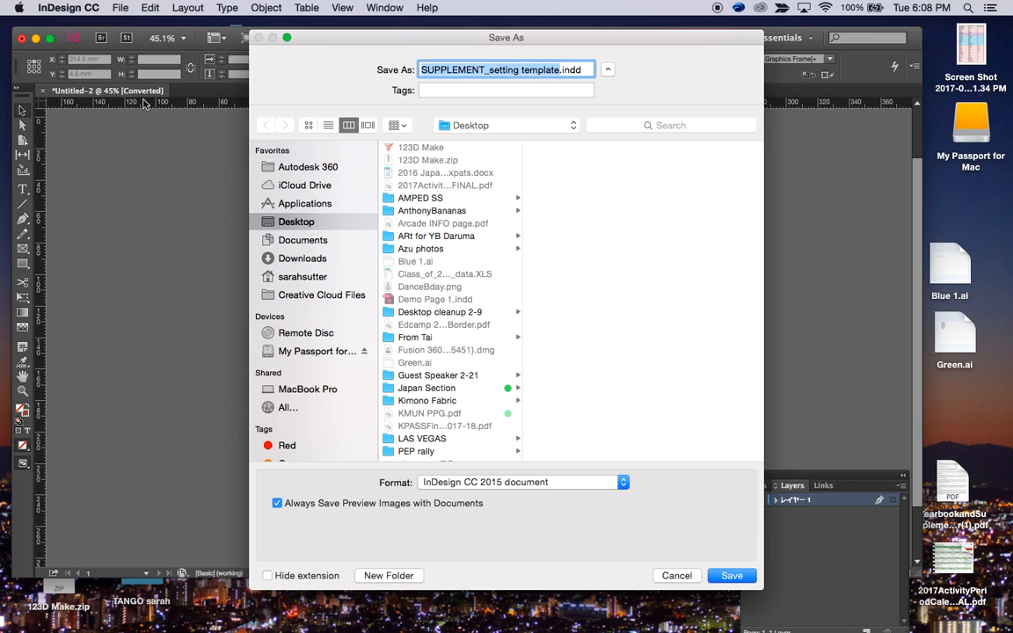
text(NameDemo1)
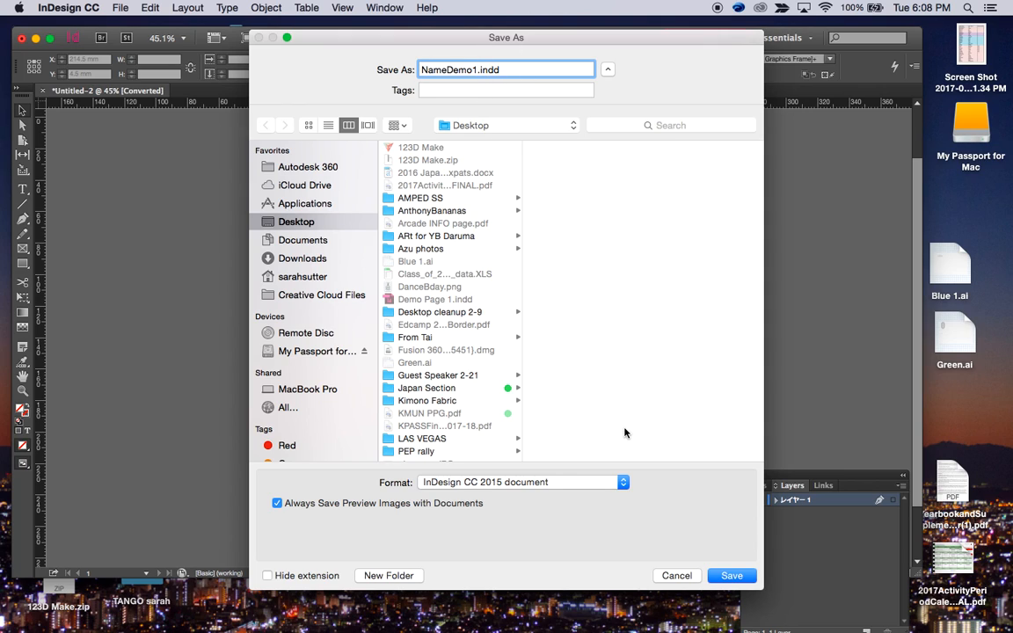
click(739, 581)
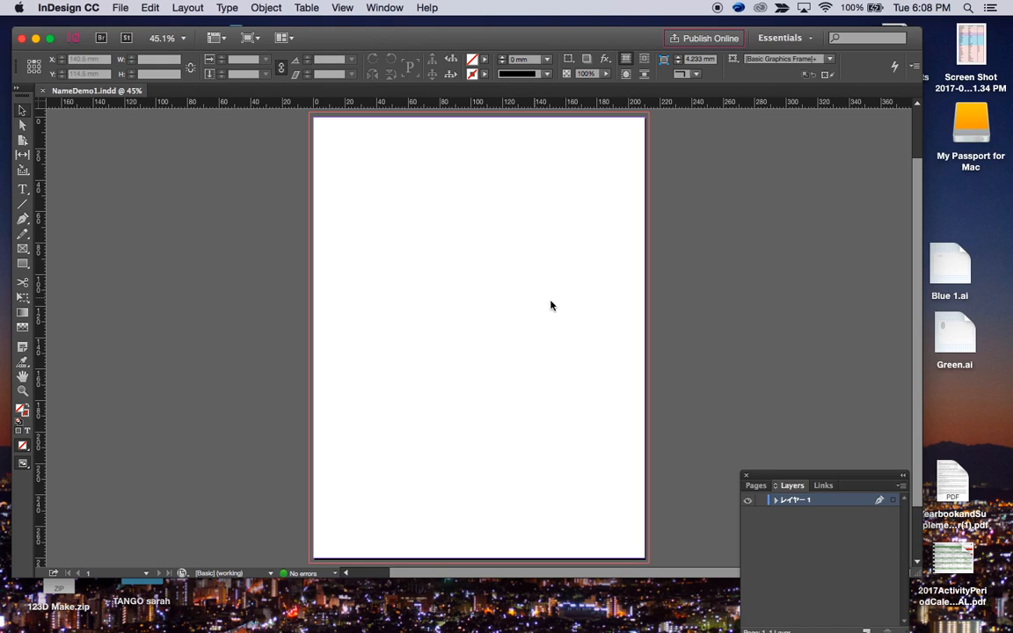
Check the ruler and stroke units in the Units & Increments preferences
key(super+equal)
key(super+equal)
key(super+equal)
key(super+equal)
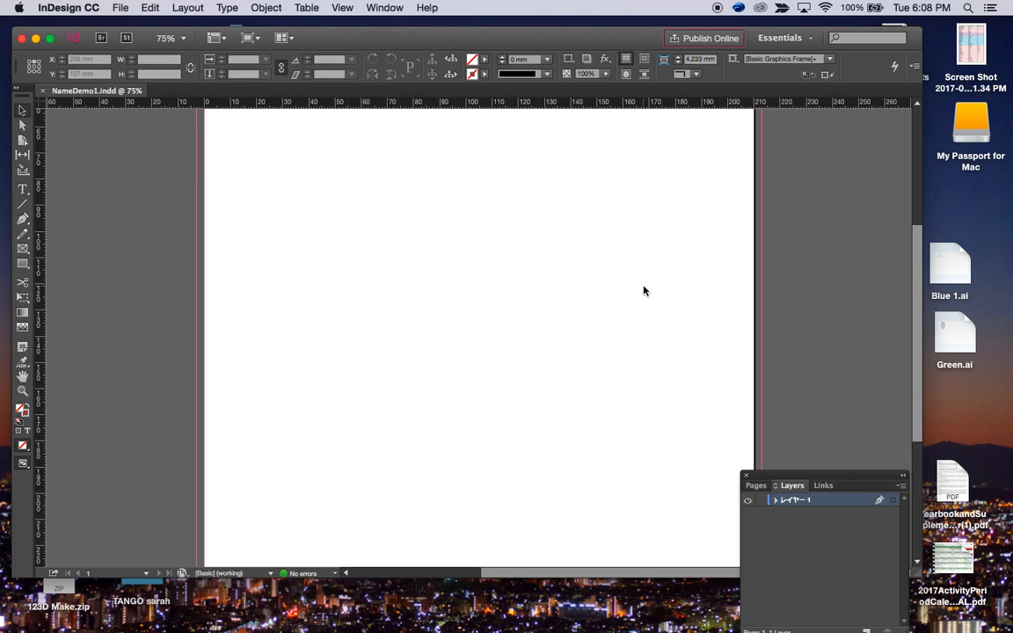
scroll(644, 291, up, 10)
scroll(645, 292, left, 3)
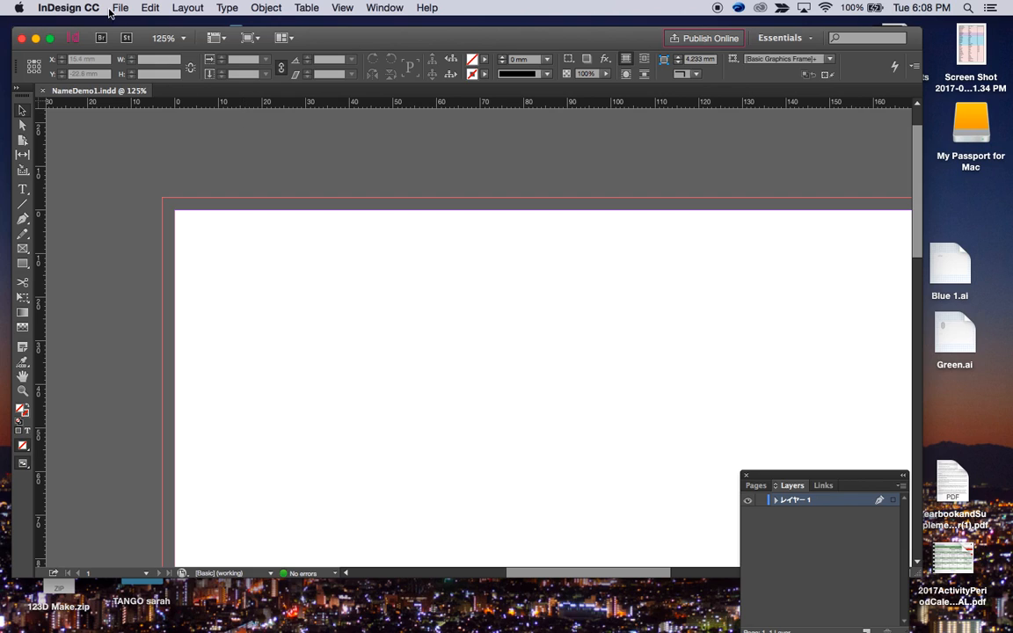
click(76, 10)
mouse_move(85, 43)
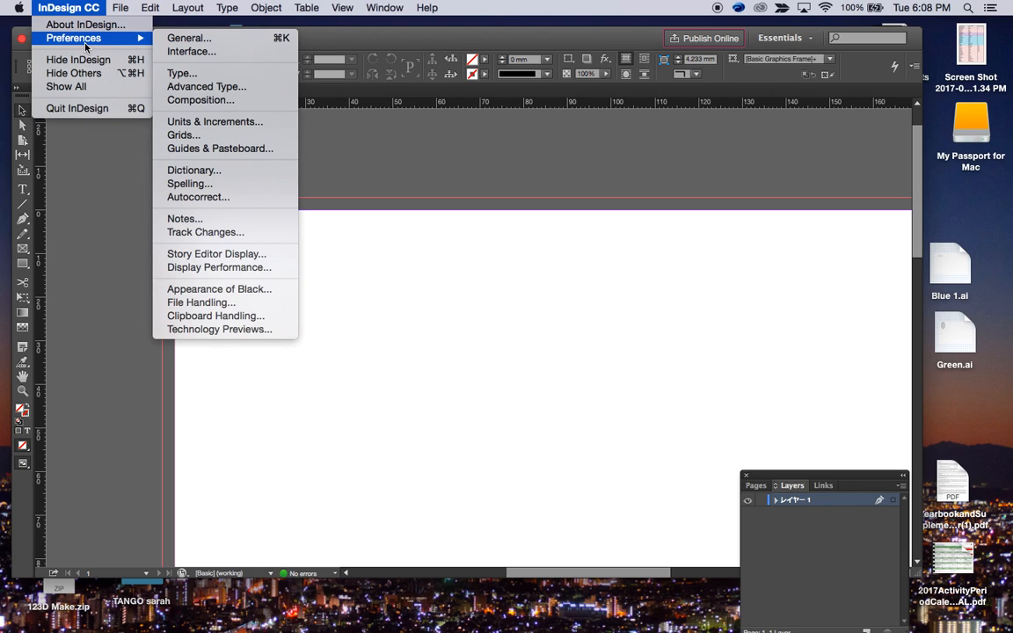
click(195, 127)
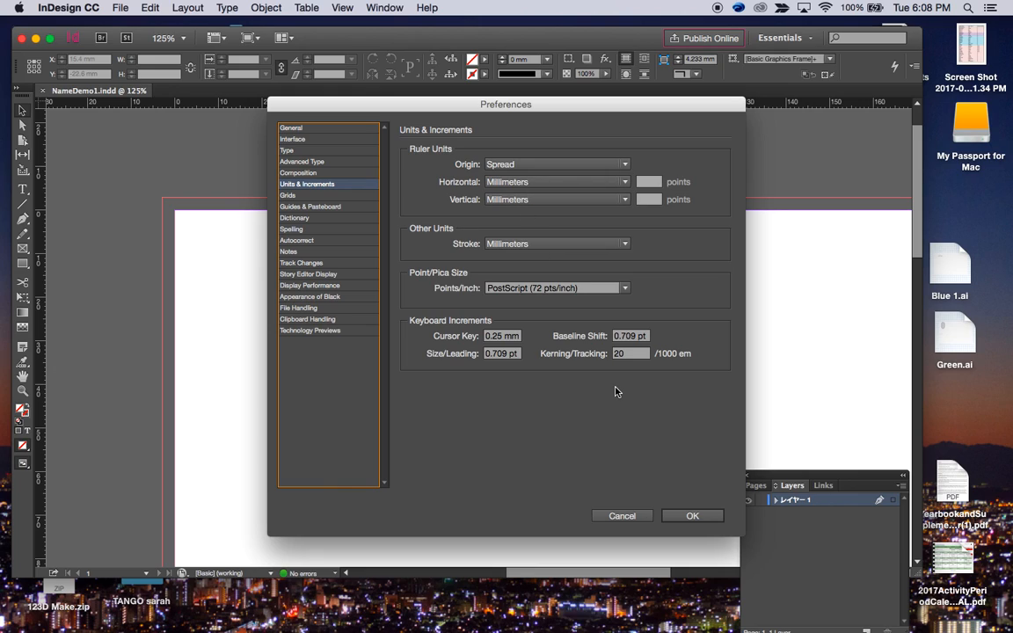
click(692, 517)
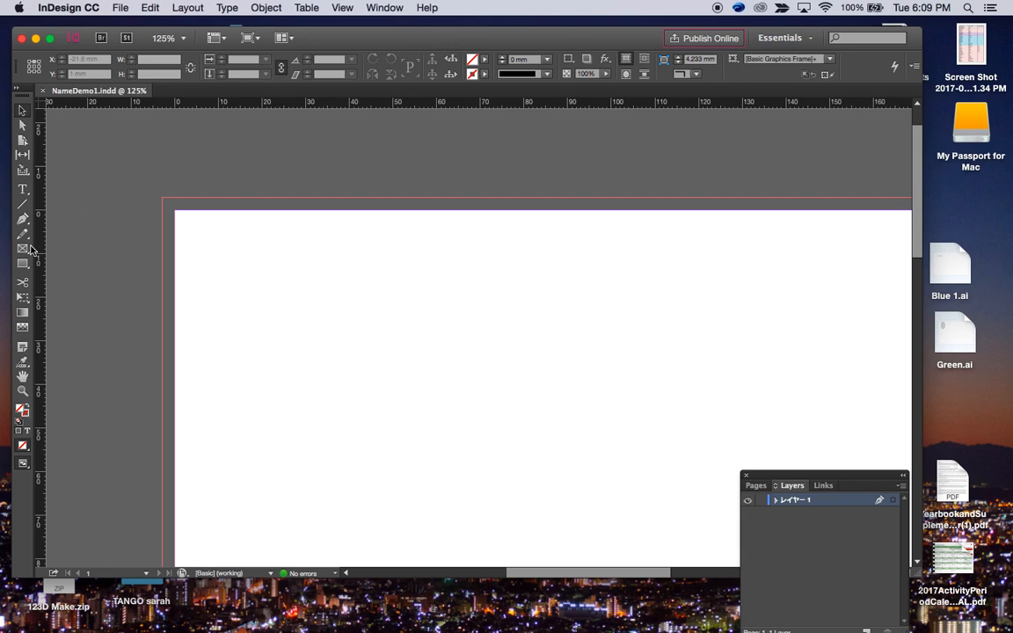
Place vertical guides at 5 mm and 205 mm and horizontal guides at 5 mm and about 275.4 mm along the page edges
drag(40, 217, 197, 248)
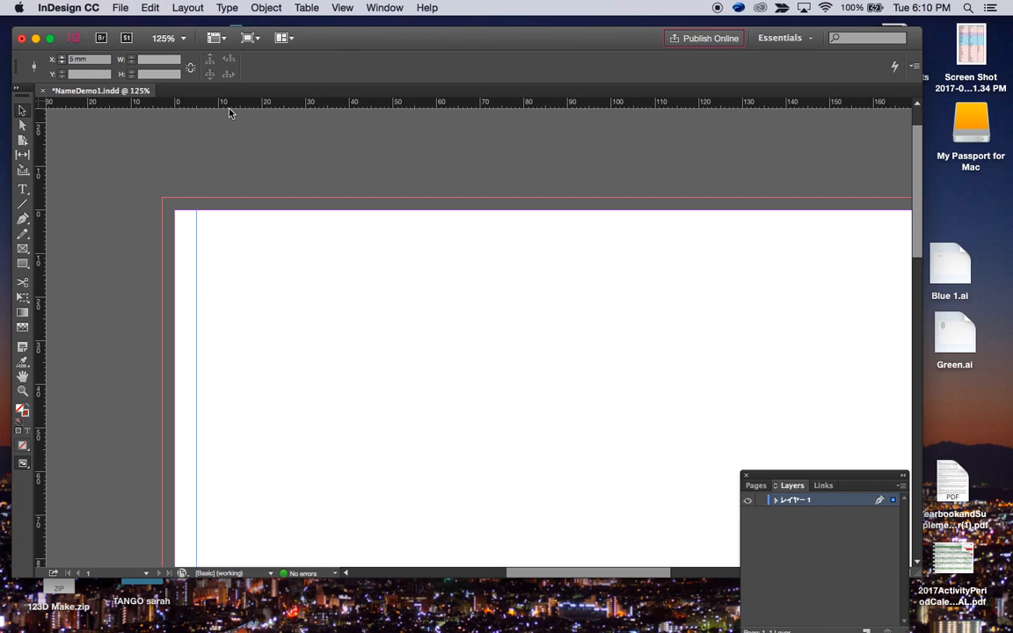
drag(233, 102, 235, 231)
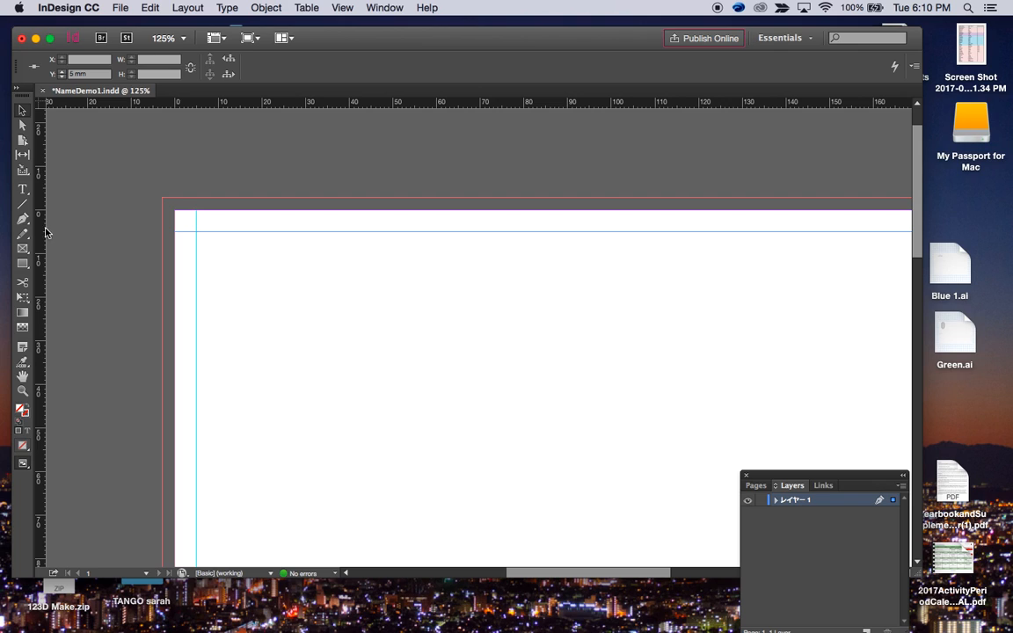
scroll(222, 240, down, 10)
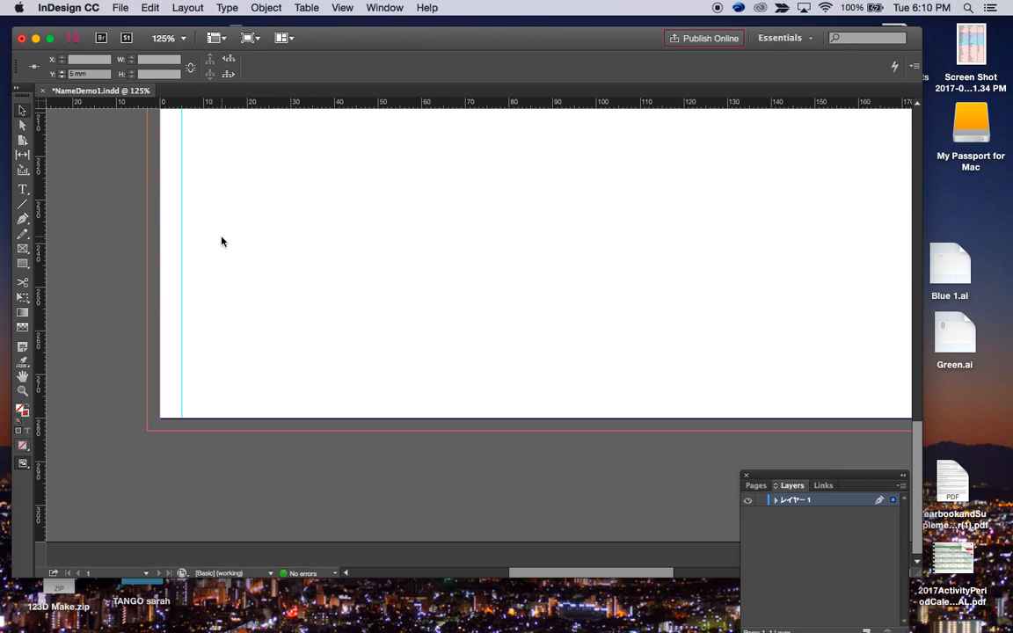
scroll(222, 239, right, 3)
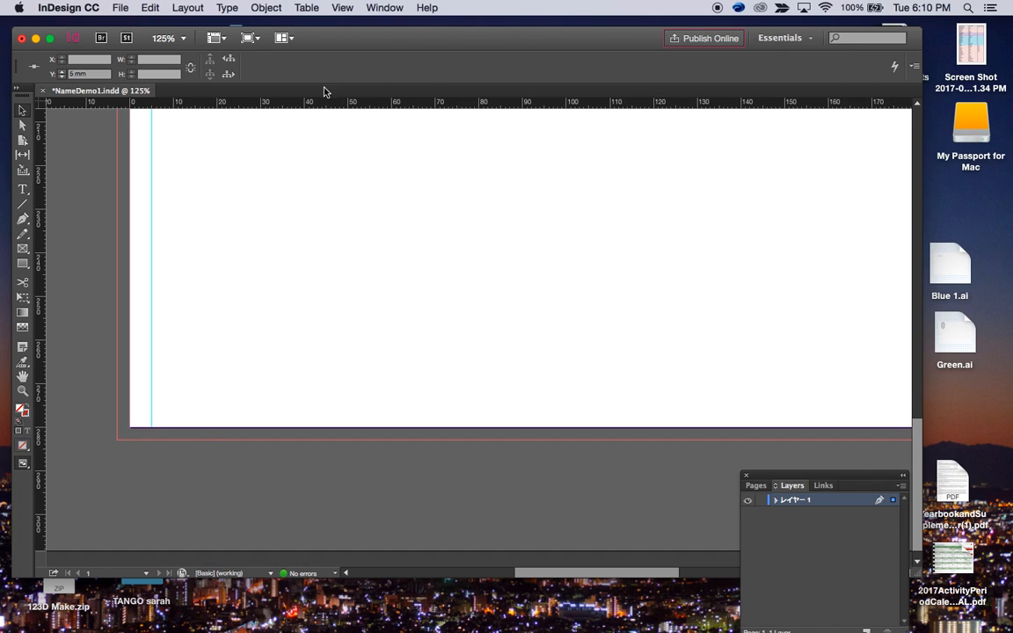
drag(321, 102, 303, 409)
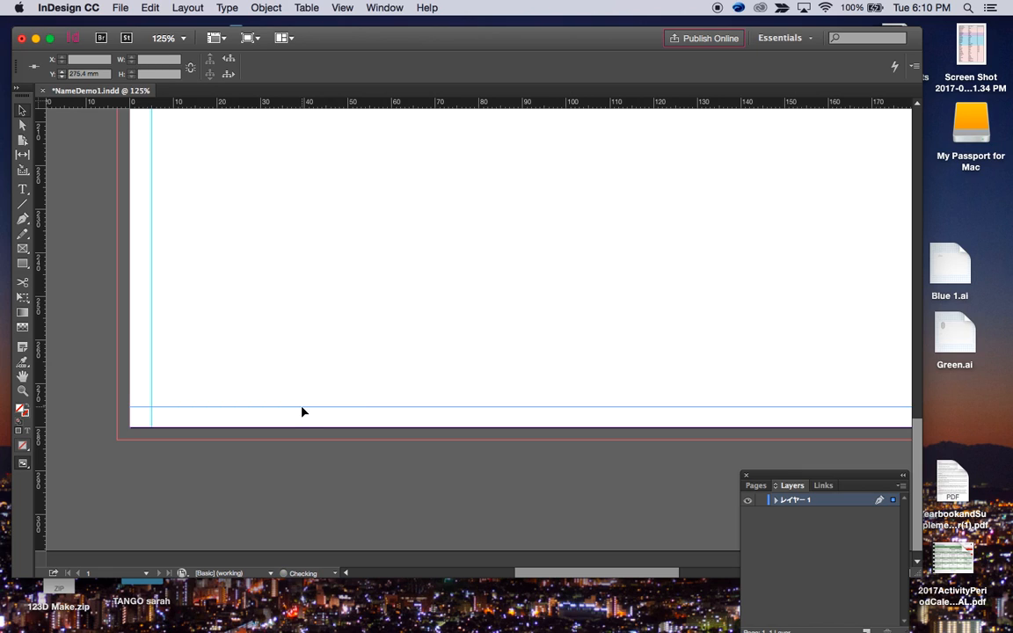
scroll(369, 310, right, 10)
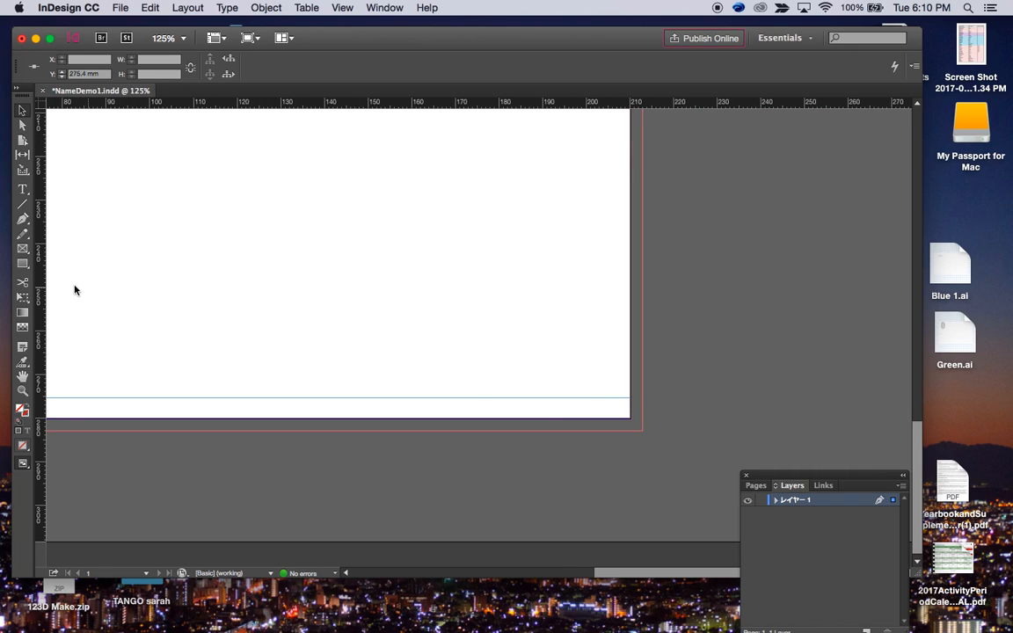
drag(41, 277, 608, 281)
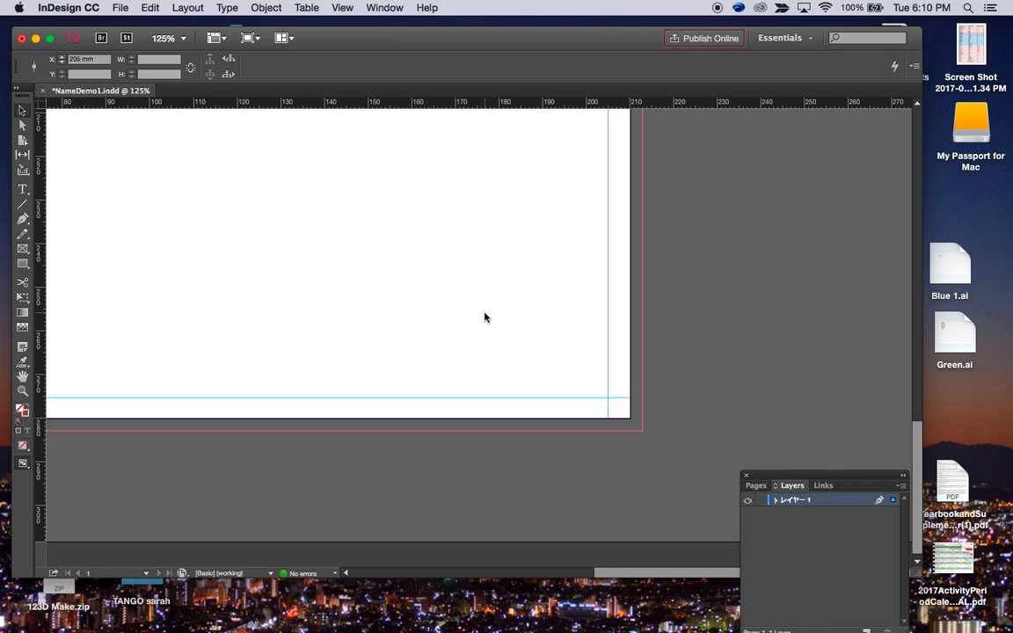
Examine the margin guides along all four edges of the page, up close and on the whole page
scroll(484, 317, left, 8)
scroll(484, 317, up, 10)
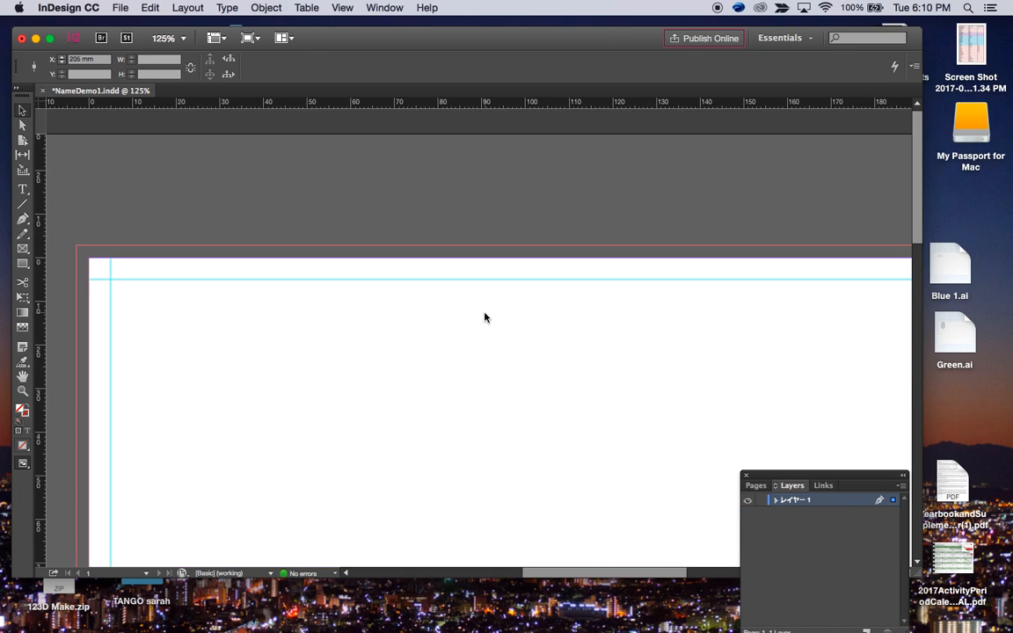
drag(448, 44, 457, 39)
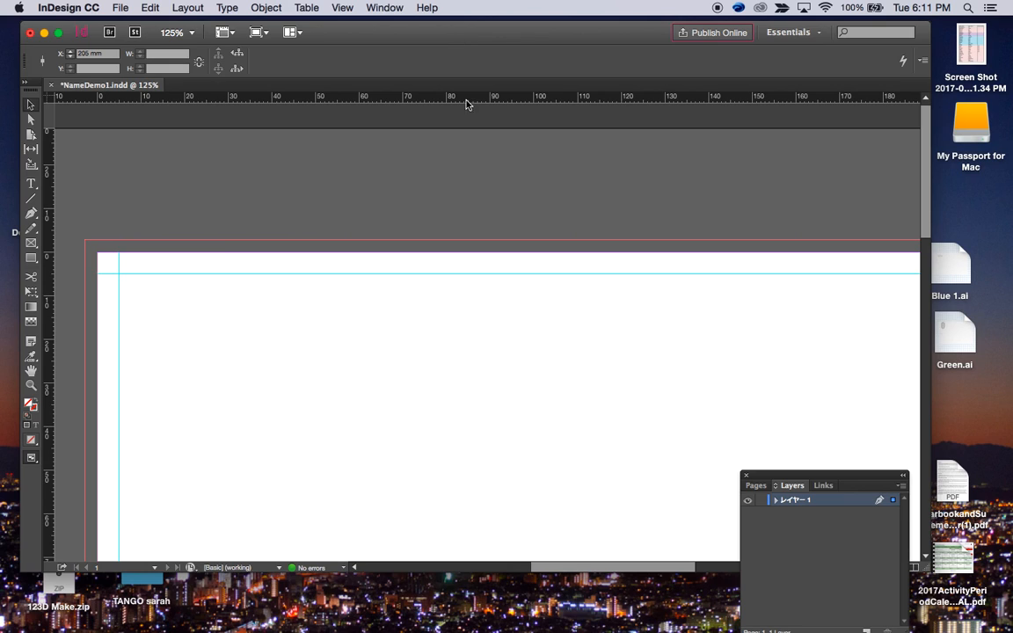
scroll(454, 194, down, 5)
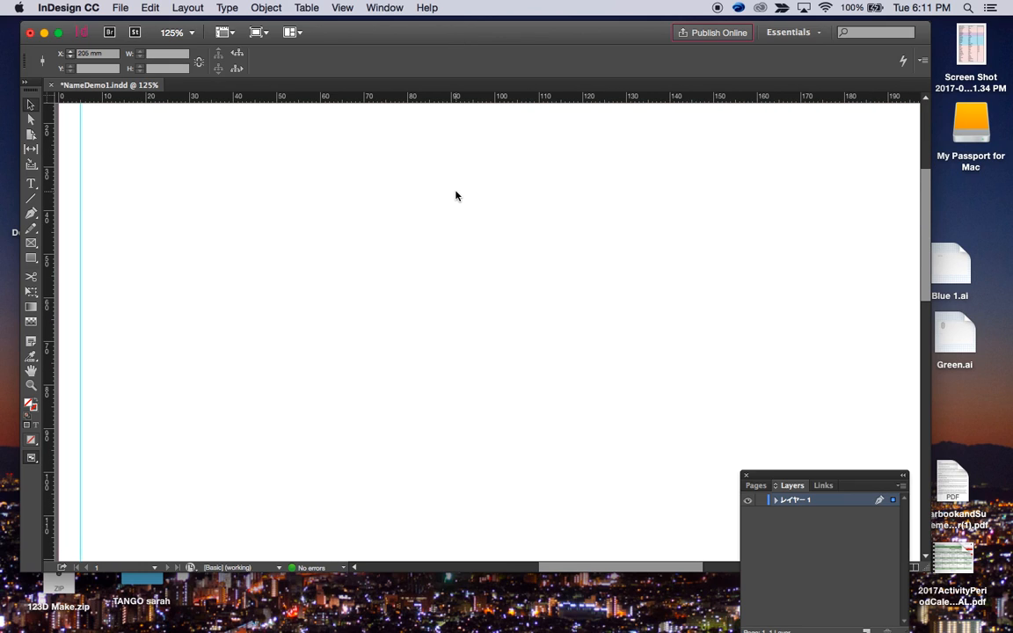
key(super+minus)
key(super+minus)
key(super+minus)
key(super+minus)
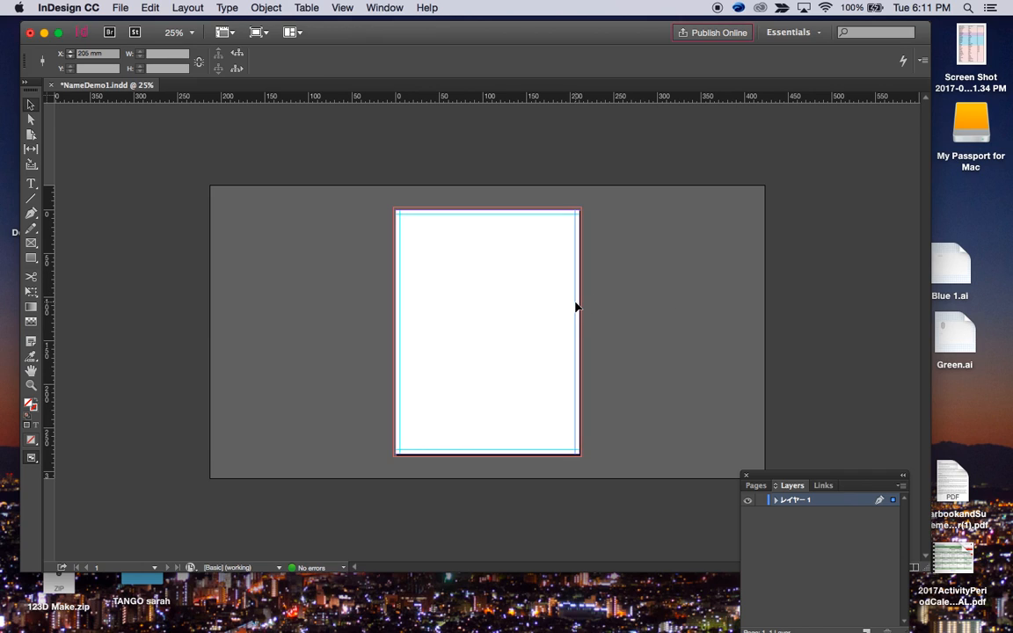
key(super+equal)
scroll(576, 307, up, 3)
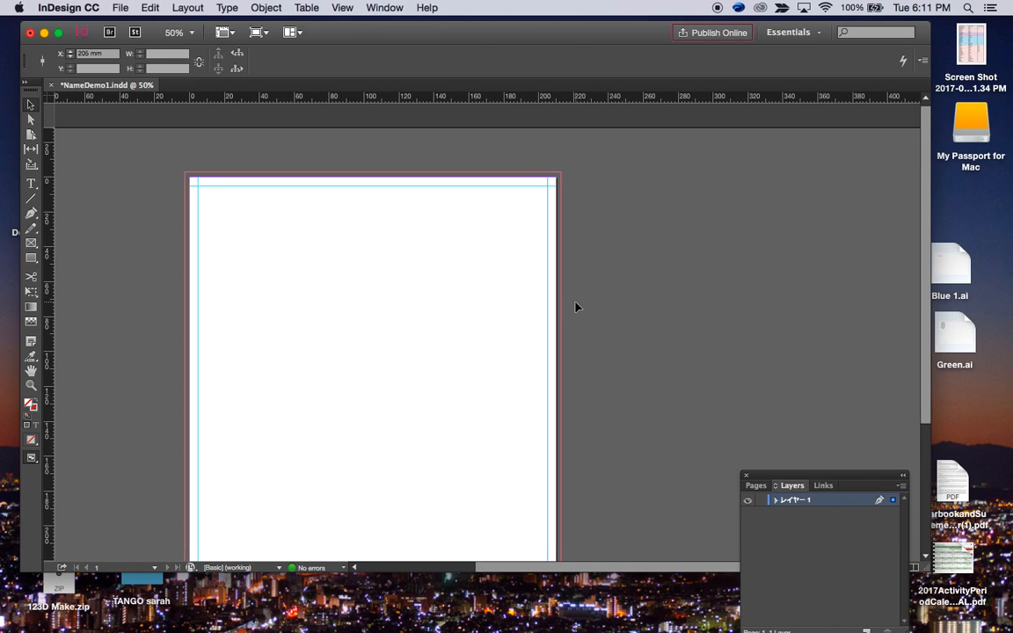
scroll(392, 344, down, 1)
scroll(391, 344, down, 5)
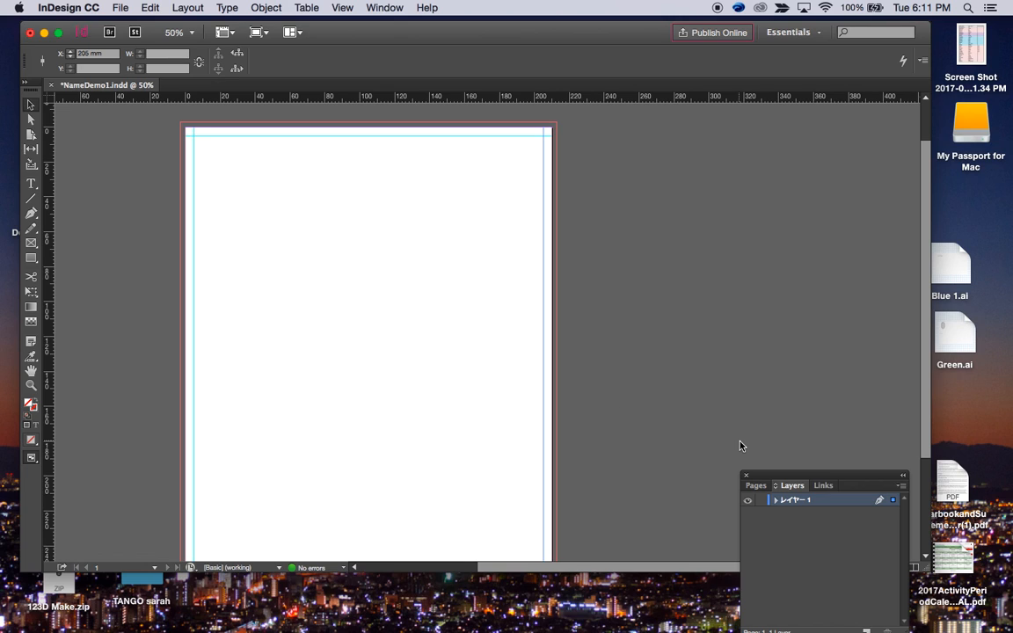
Bring the full layer list into view and add two new layers above the existing one
drag(811, 481, 823, 149)
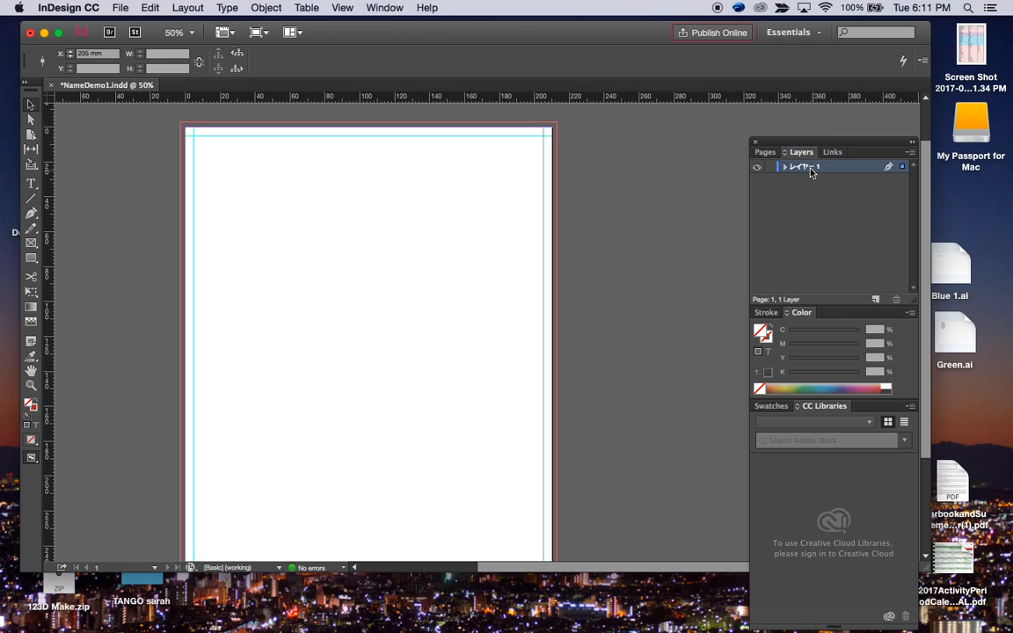
click(875, 300)
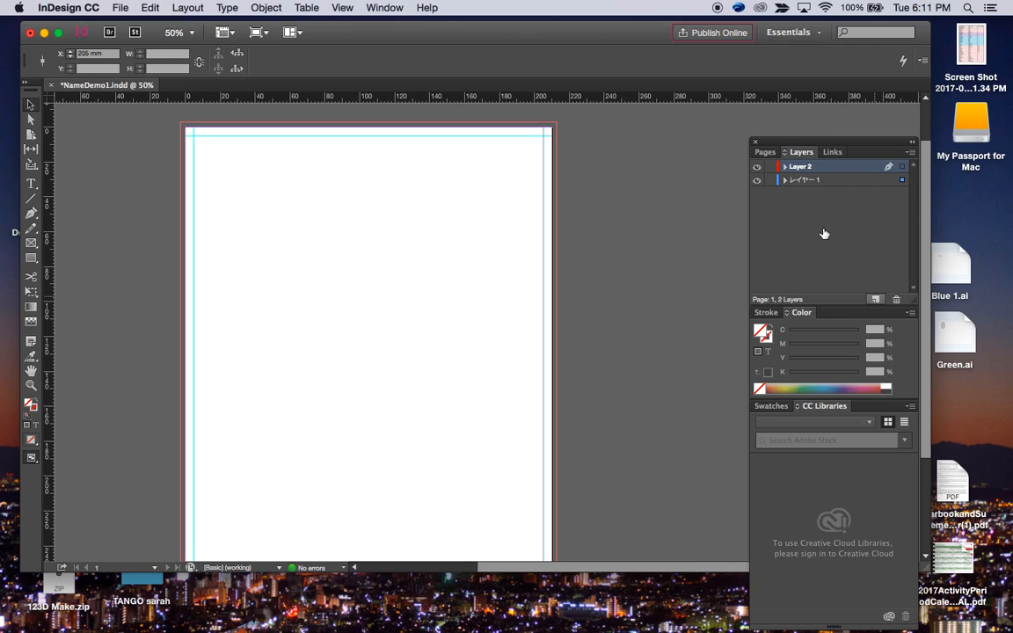
click(875, 300)
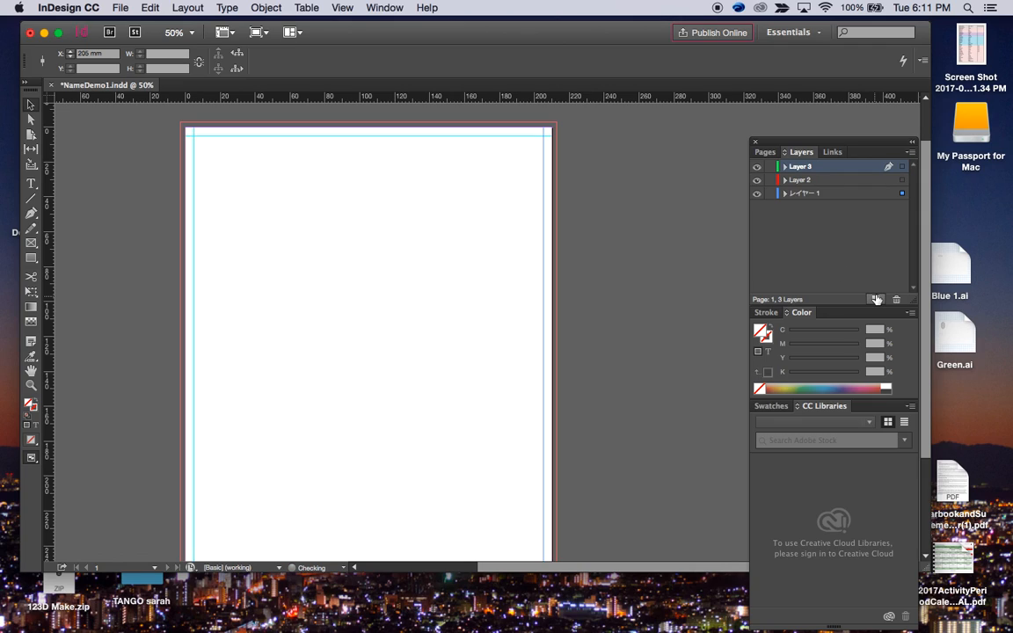
Rename the bottommost layer as Background, keeping its light blue colour
click(816, 195)
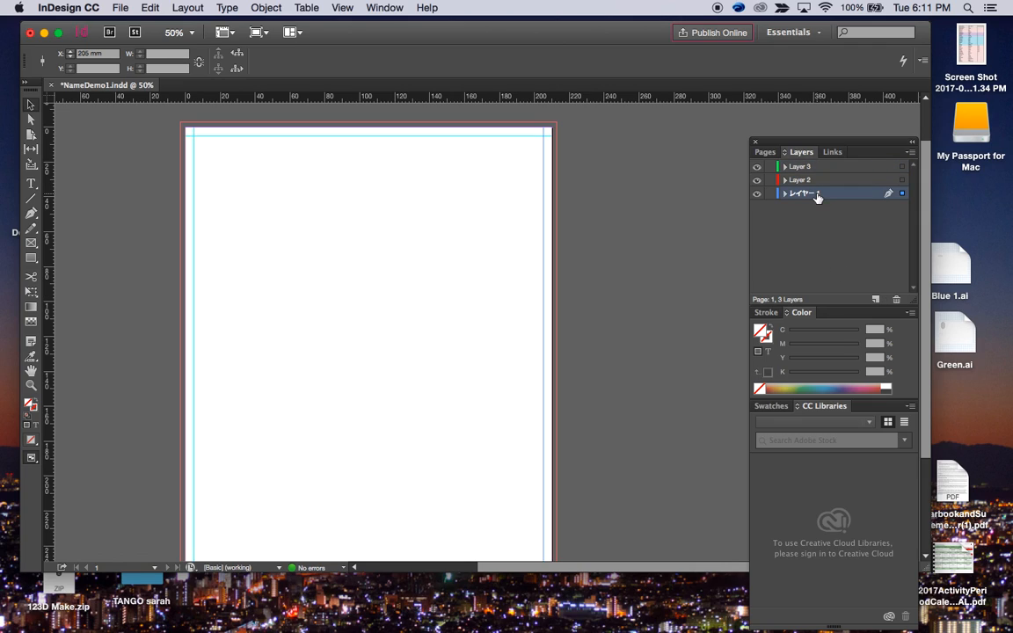
double_click(805, 194)
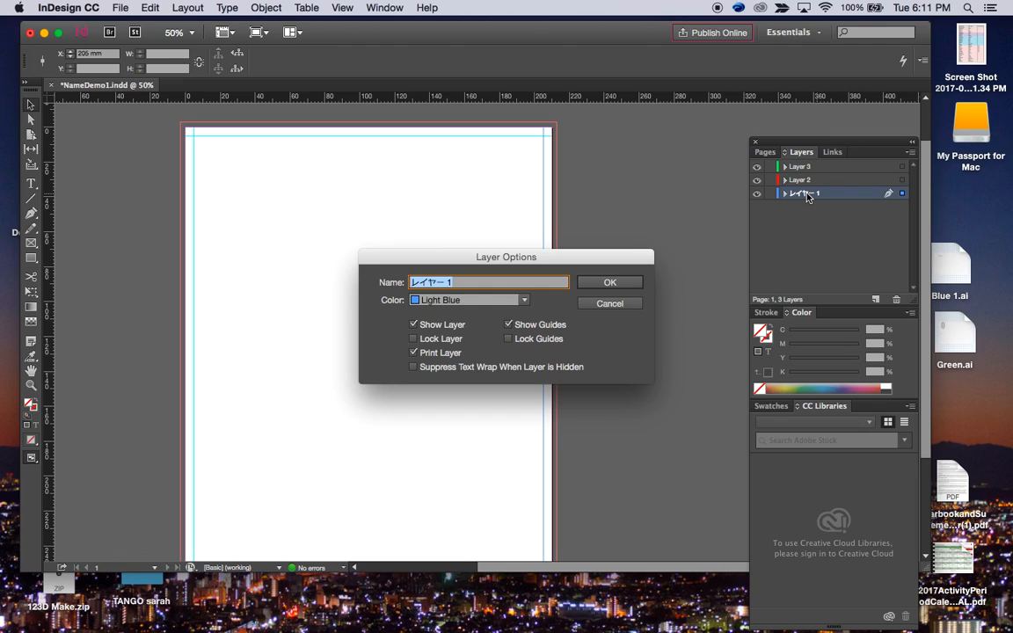
text(Background)
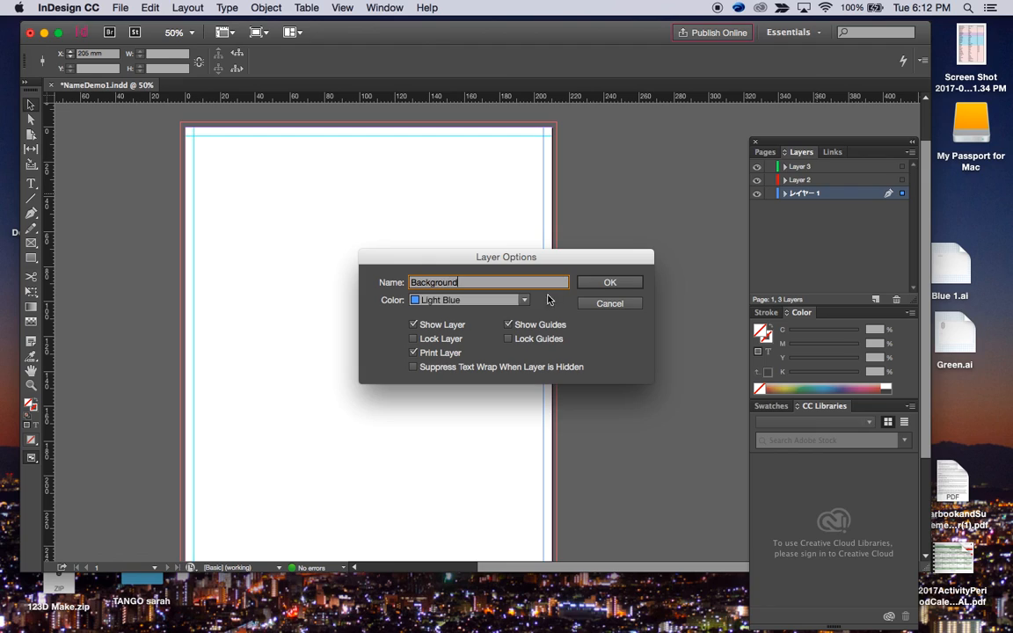
click(633, 284)
Rename Layer 2 as Photos, look through the available layer colours and keep red
click(809, 181)
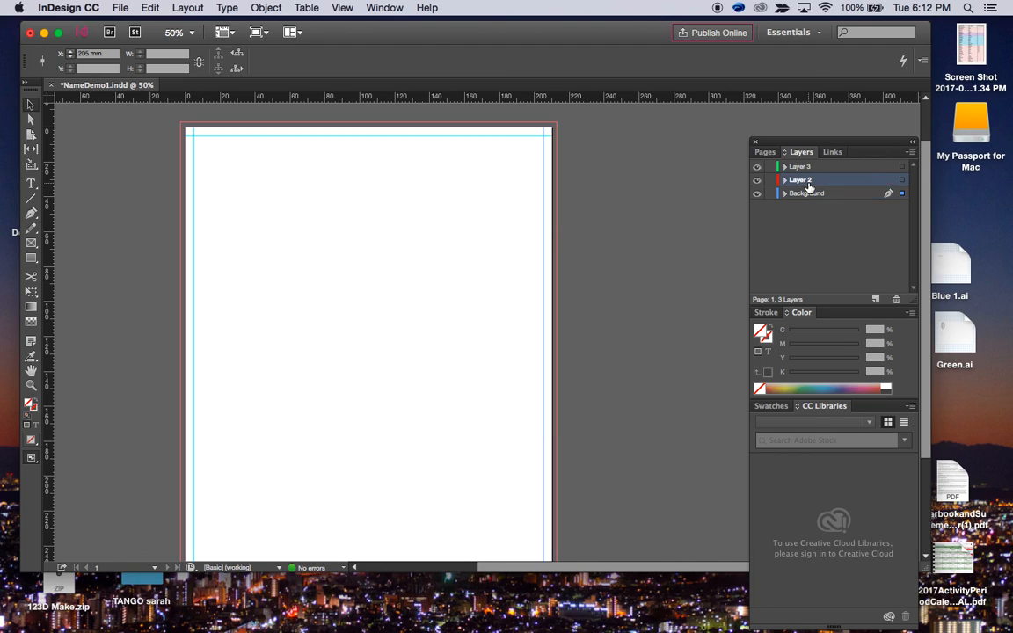
double_click(809, 185)
text(Photos)
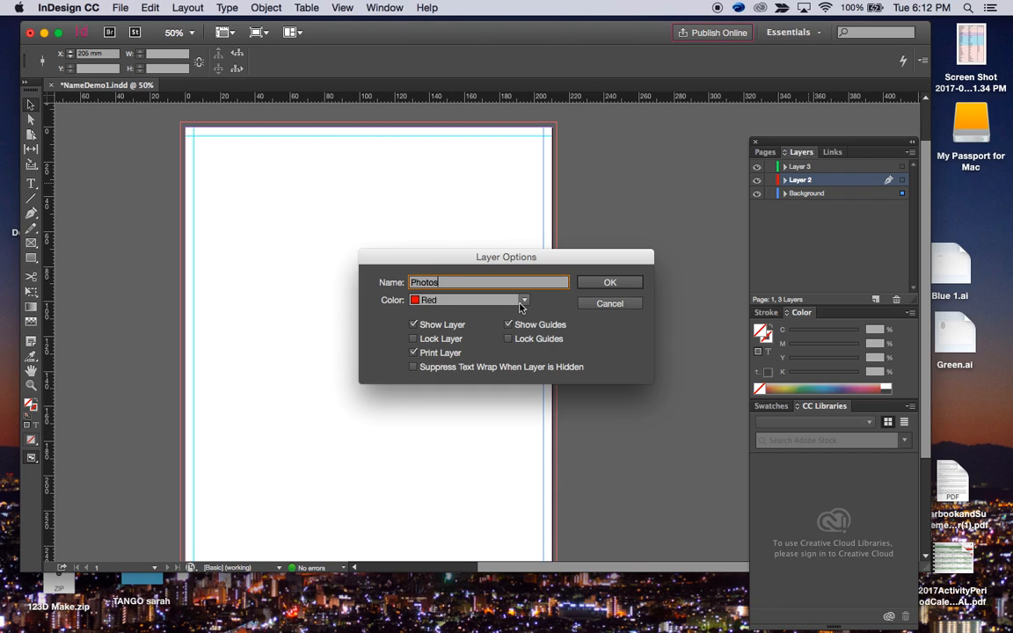
click(522, 304)
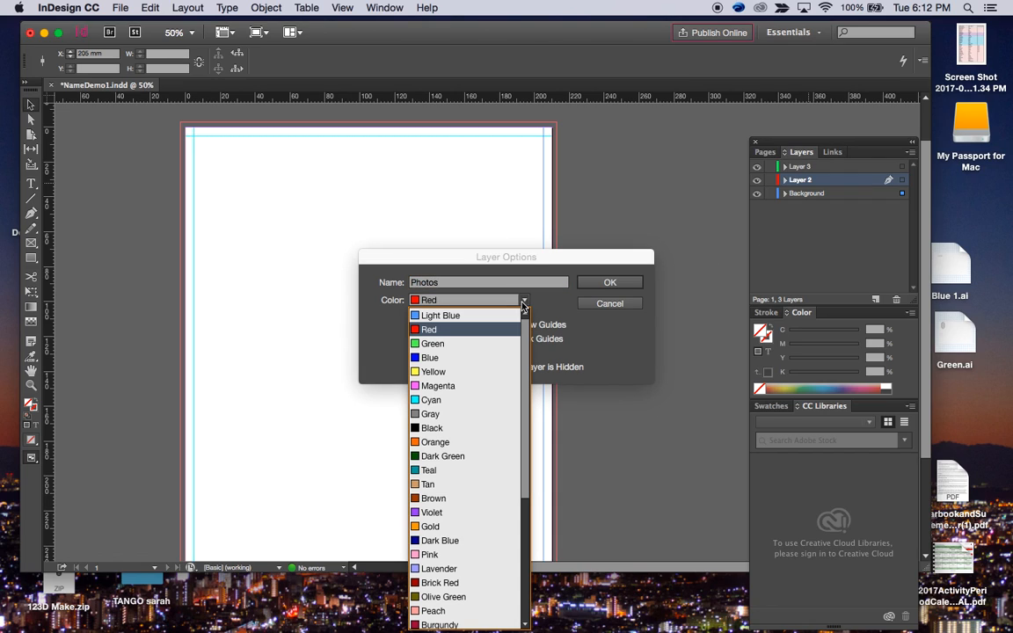
click(610, 282)
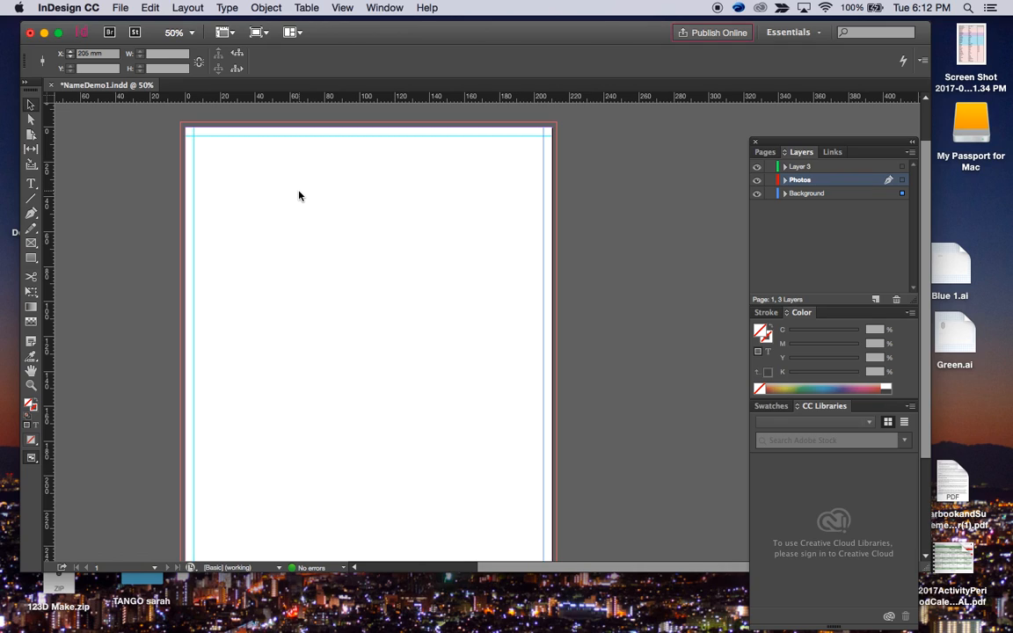
Draw three rectangle frames: about 40.5 × 48.5 mm at the page's upper-left guide corner, a taller one beside it, and about 40.5 × 74 mm beneath it
click(32, 246)
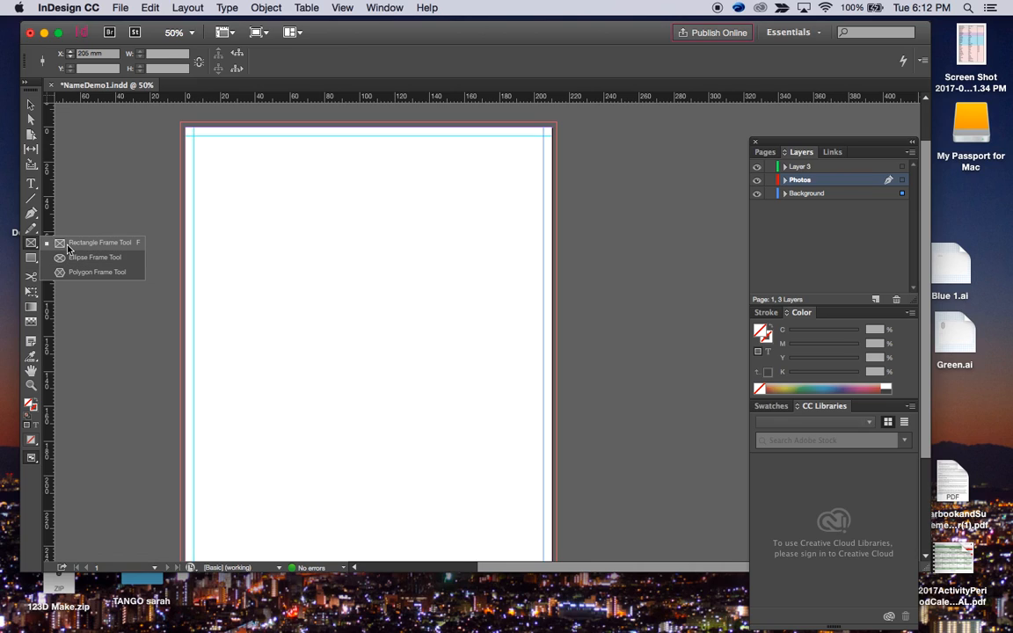
click(67, 247)
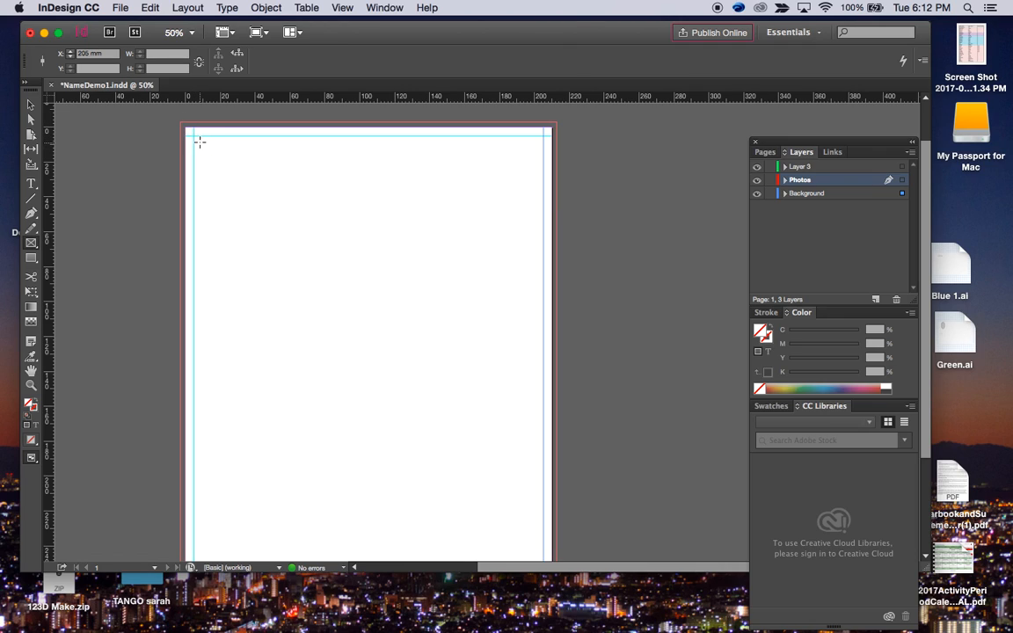
drag(194, 136, 265, 220)
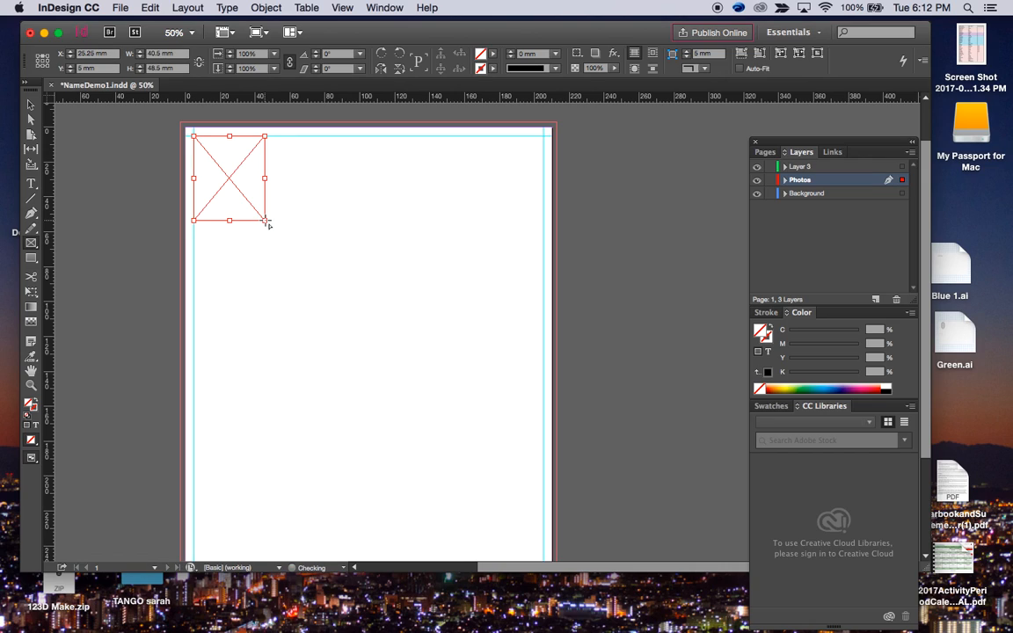
drag(277, 146, 335, 274)
drag(195, 227, 265, 356)
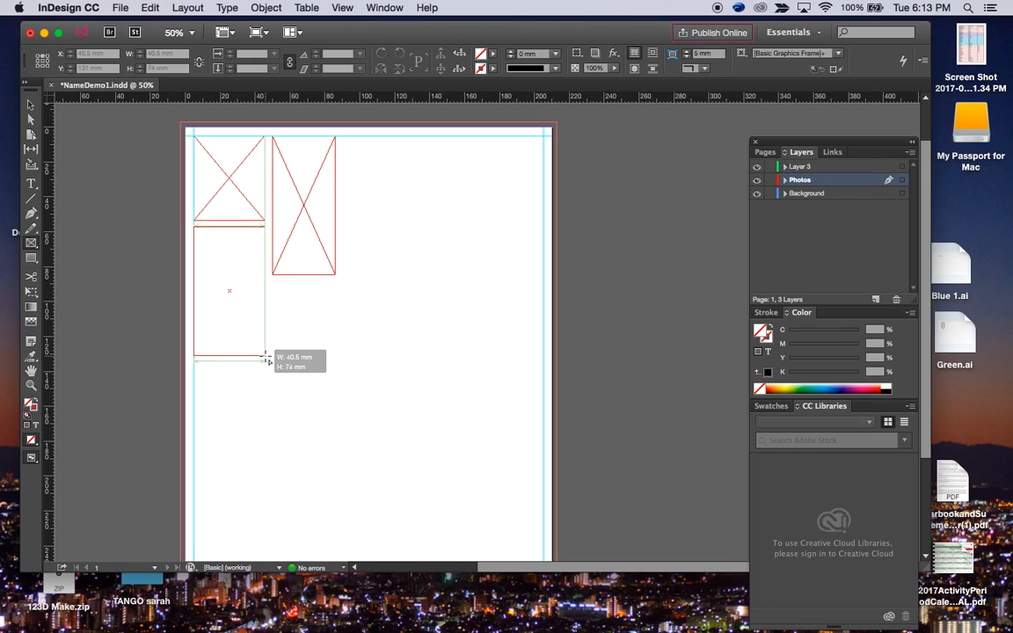
drag(265, 356, 265, 356)
Draw a rectangle frame about 36 × 44.4 mm beneath the tall second-column frame, aligned with its sides and the lower edge of the neighbouring frame
key(super+equal)
key(super+equal)
key(super+equal)
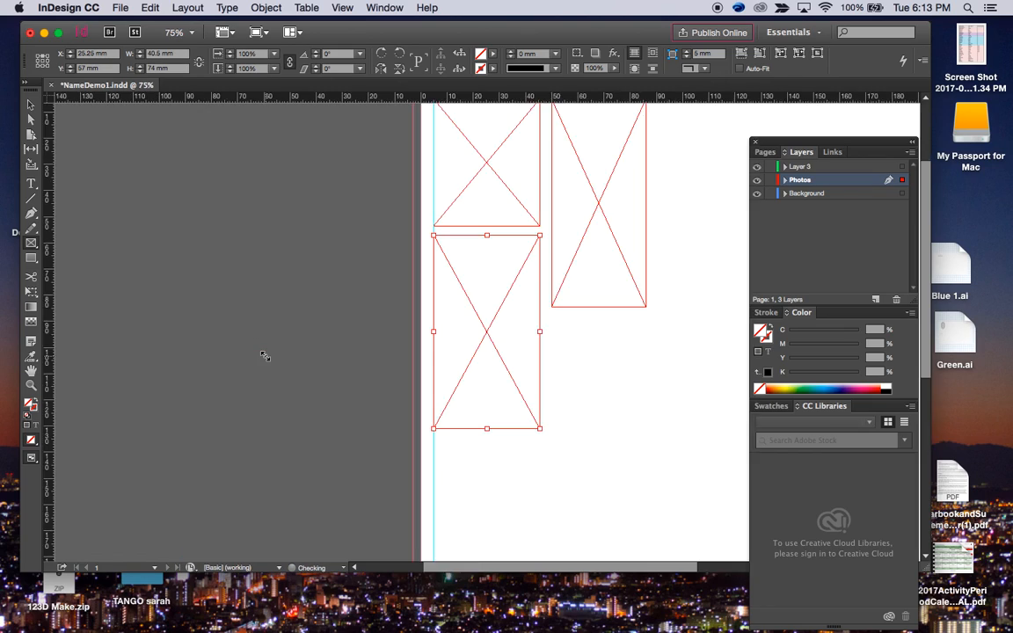
scroll(264, 356, down, 3)
scroll(265, 356, right, 3)
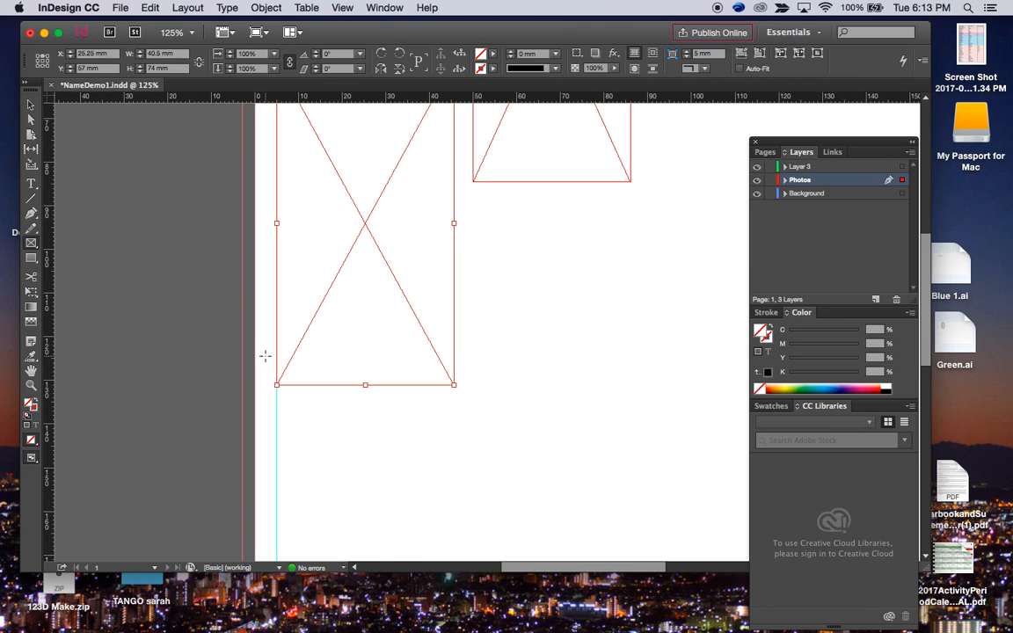
drag(474, 194, 629, 388)
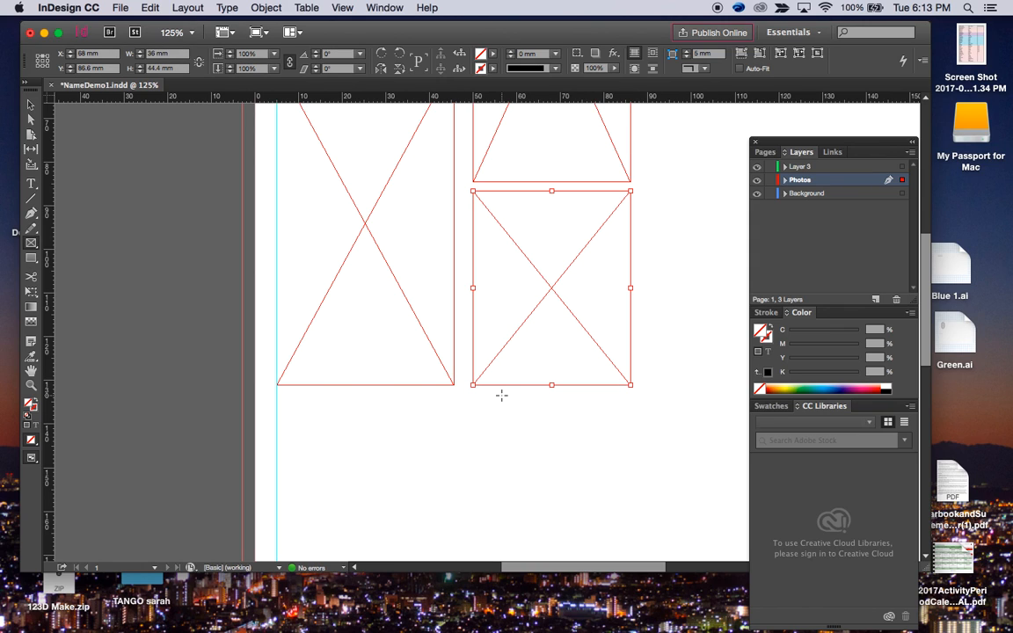
scroll(423, 417, up, 5)
scroll(423, 417, right, 5)
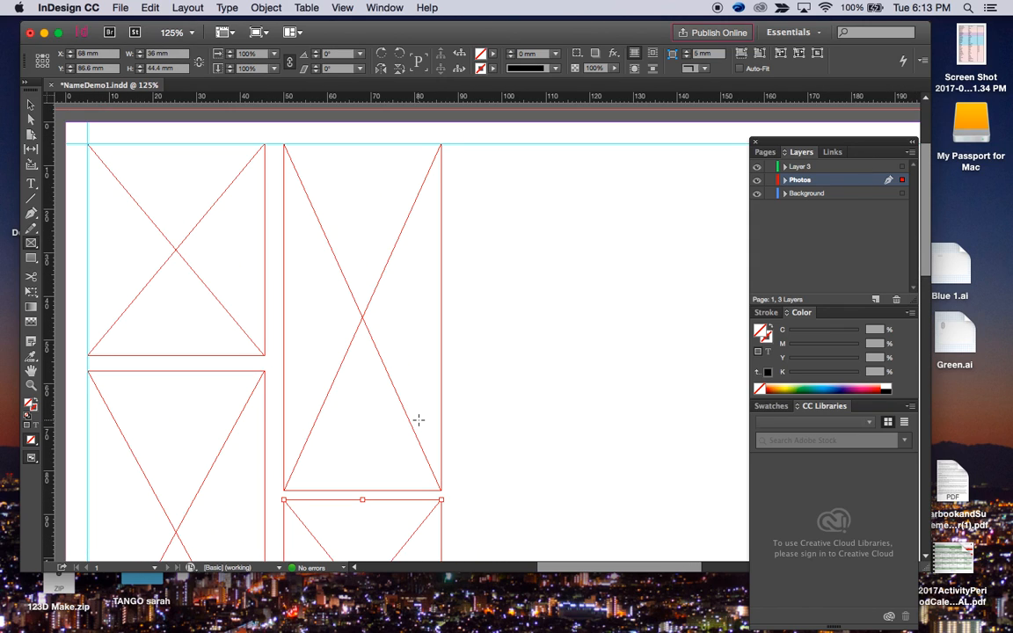
scroll(420, 419, up, 2)
scroll(421, 420, left, 1)
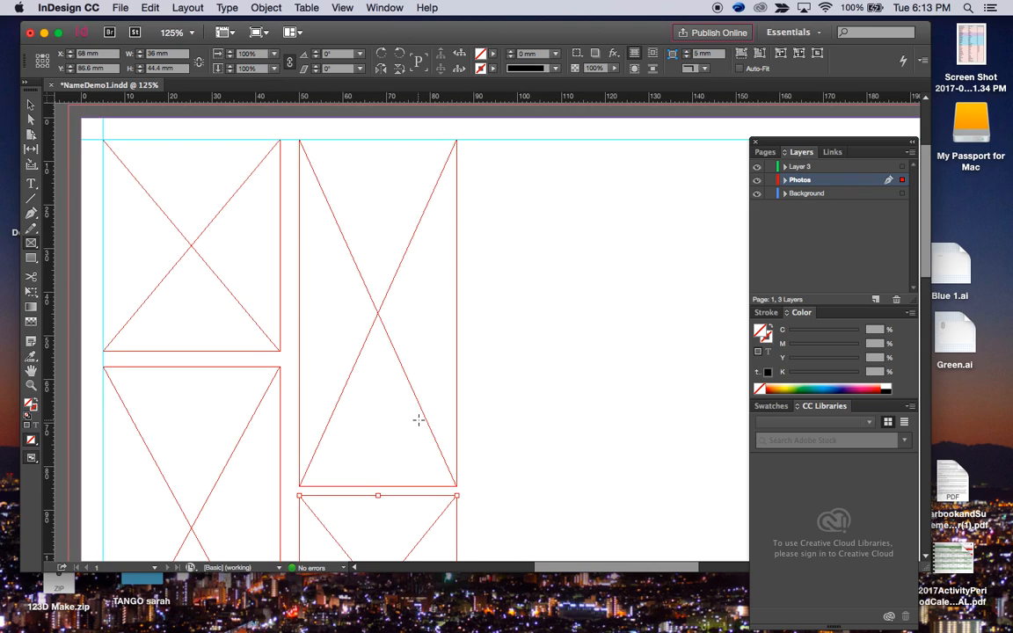